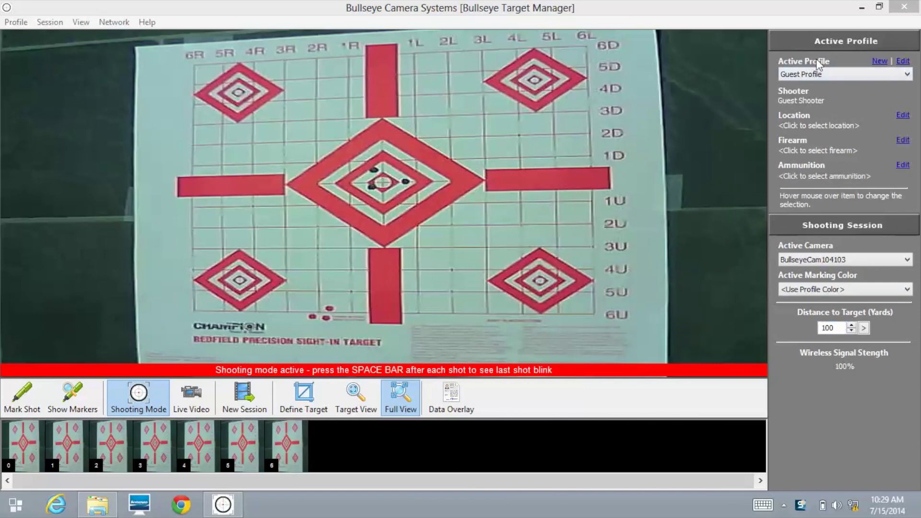
# - Create the Bullseyecamera profile with the shooter's full name and a Blue marker colour, and save it
pyautogui.click(879, 62)
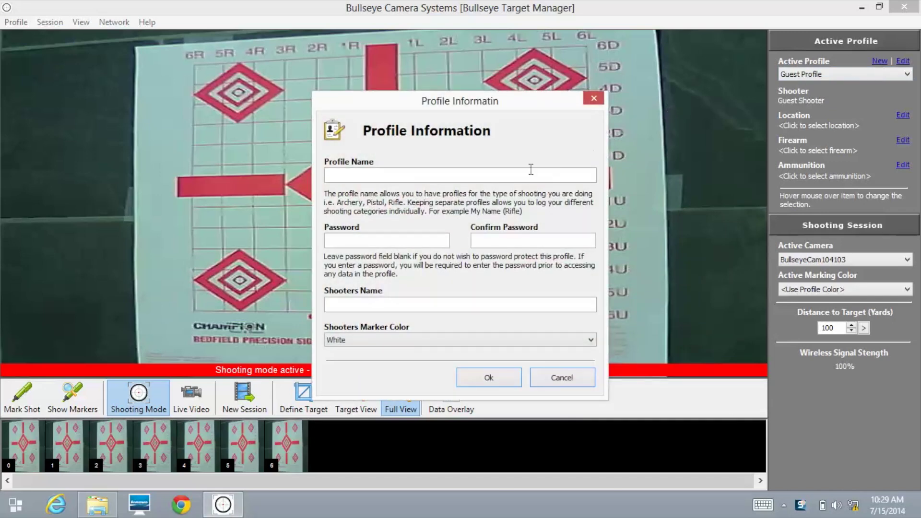
pyautogui.click(495, 174)
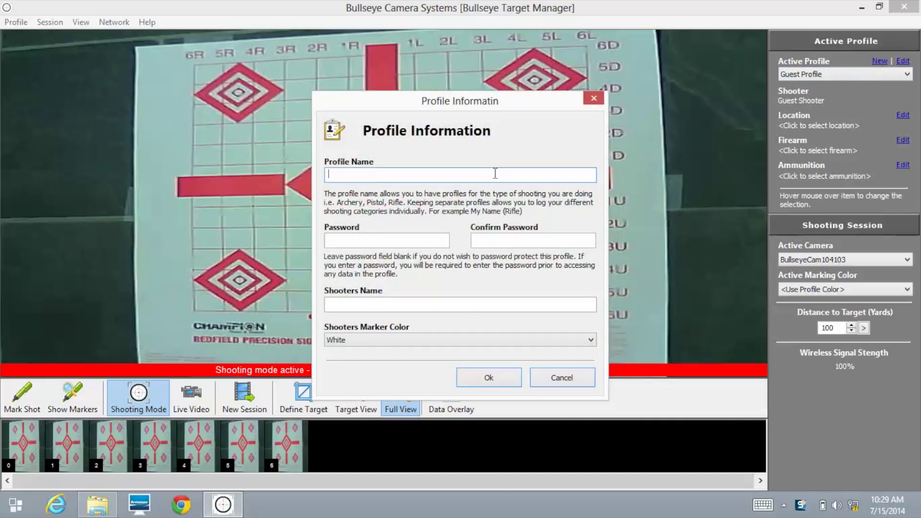
pyautogui.write('Bull')
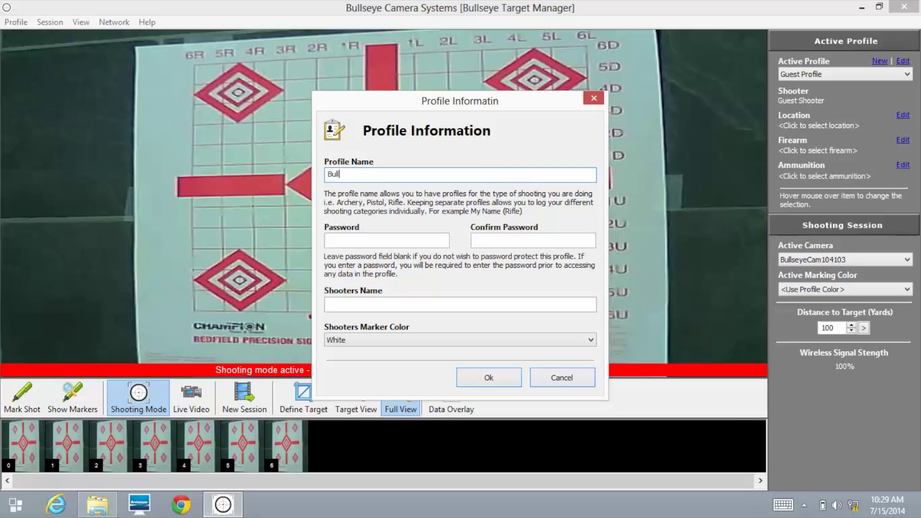
pyautogui.write('seyecamersa')
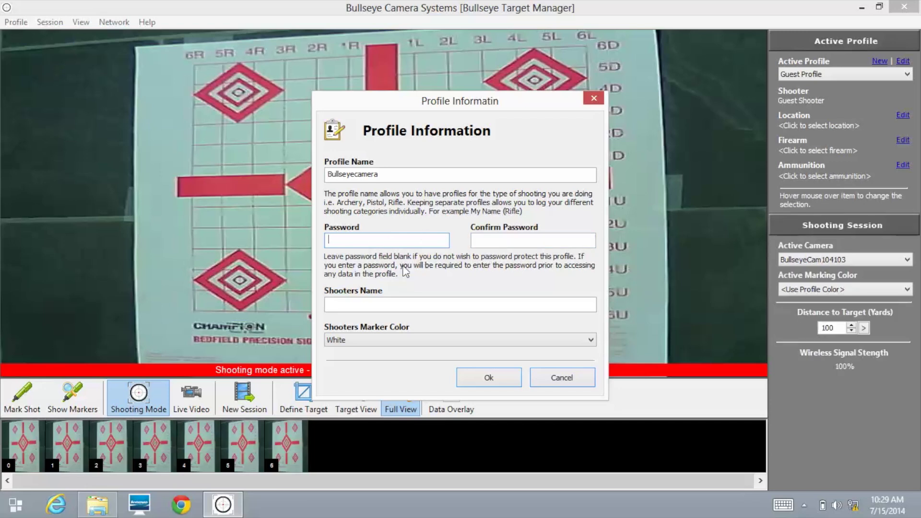
pyautogui.click(365, 305)
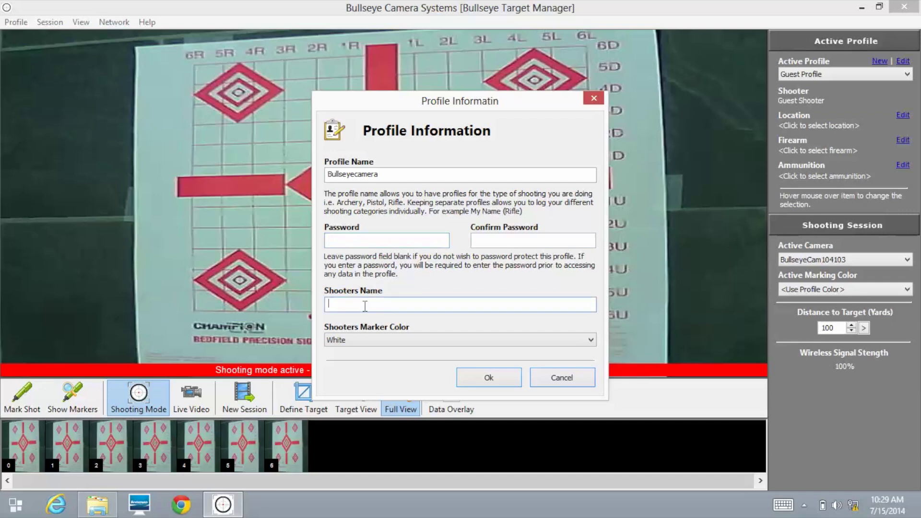
pyautogui.click(390, 340)
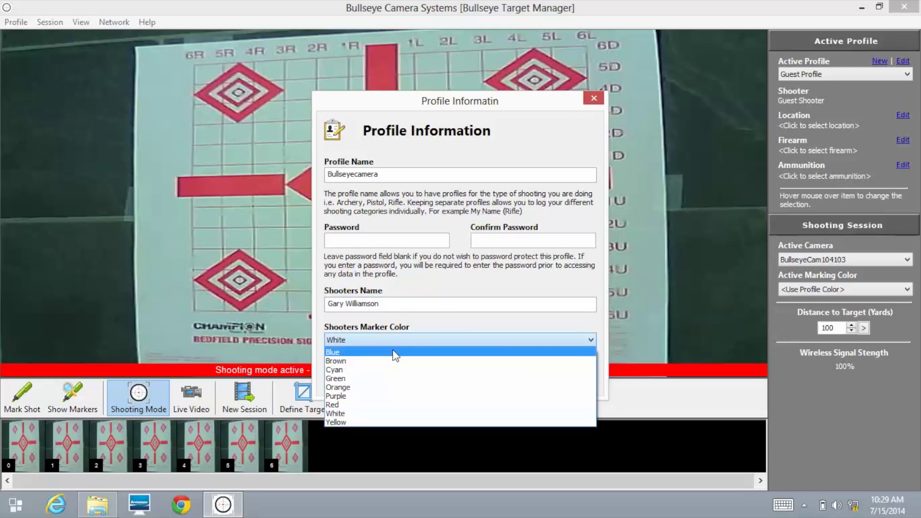
pyautogui.click(392, 353)
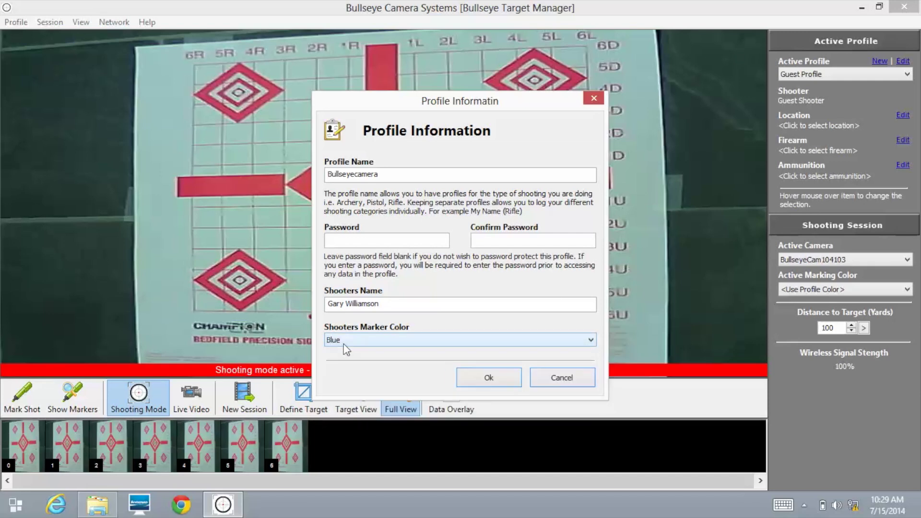
pyautogui.click(487, 382)
# - Switch the Active Profile to Bullseyecamera
pyautogui.moveTo(849, 140)
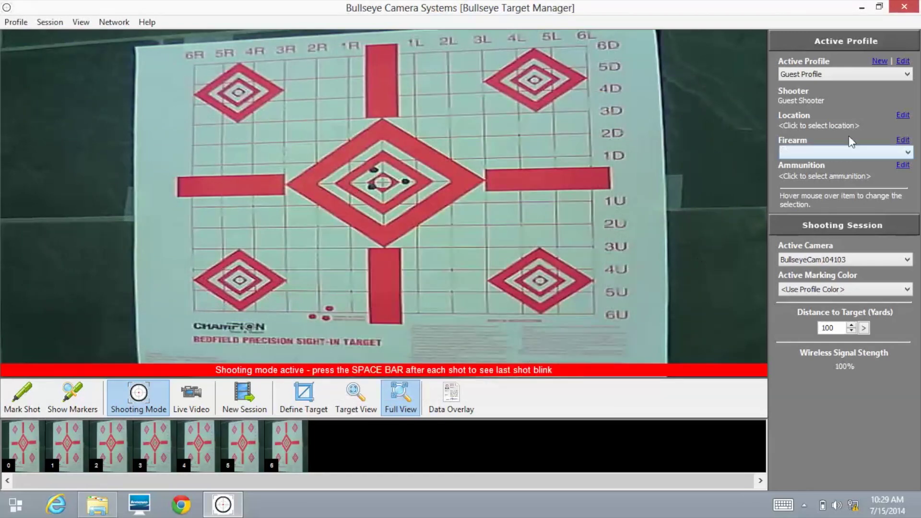
pyautogui.click(908, 75)
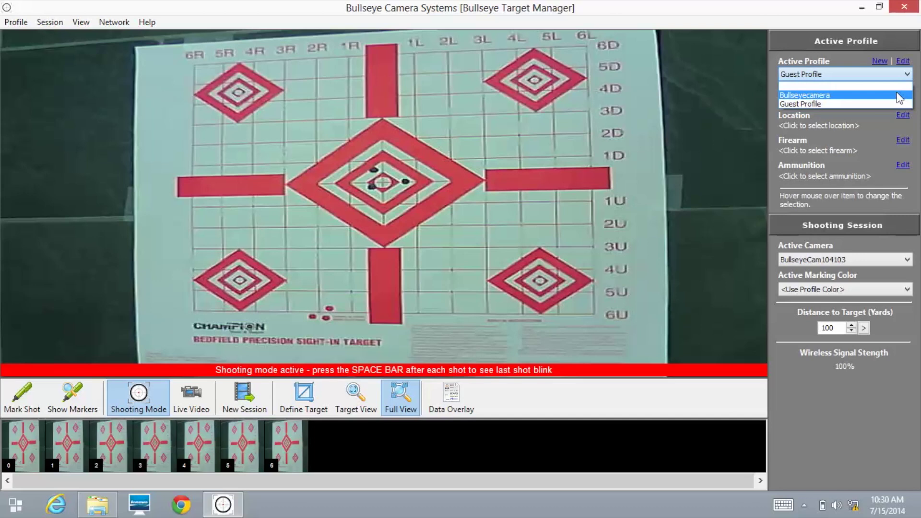
pyautogui.click(897, 94)
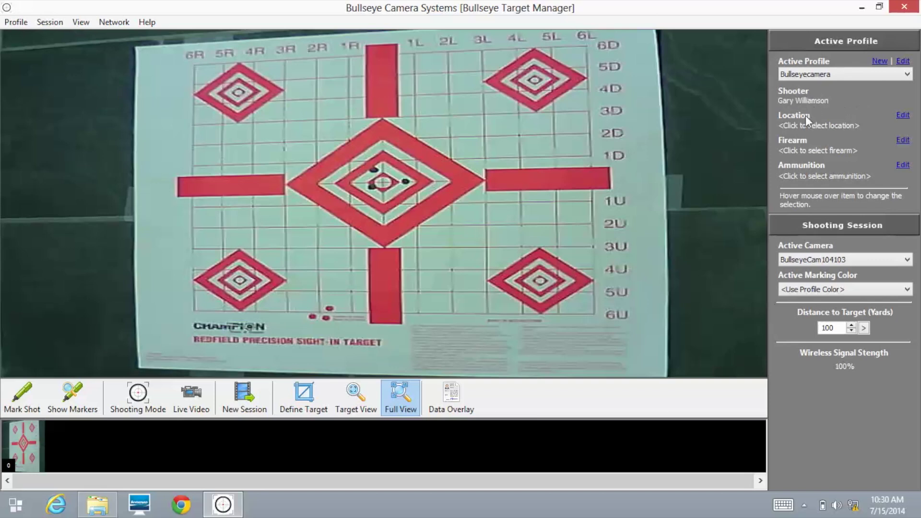
# - Add a saved location named Big K Ranch with the description Elkton Oregon
pyautogui.click(904, 116)
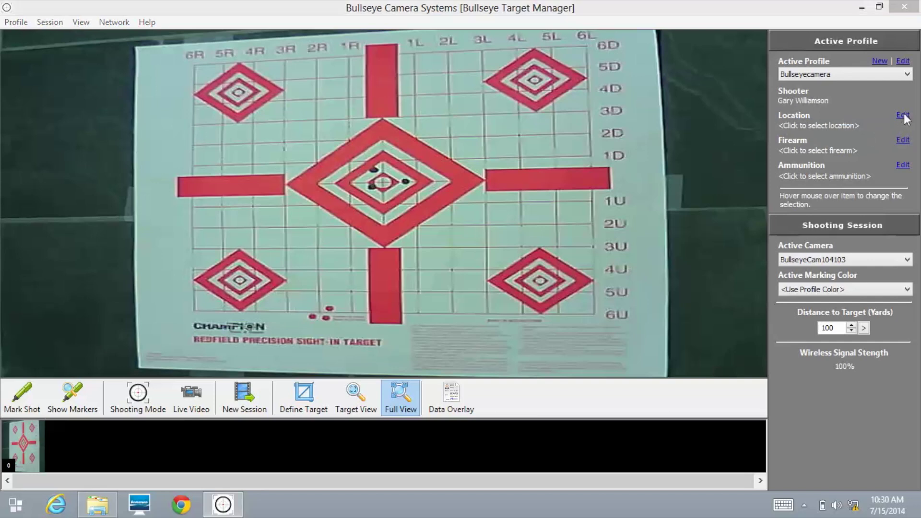
pyautogui.click(580, 217)
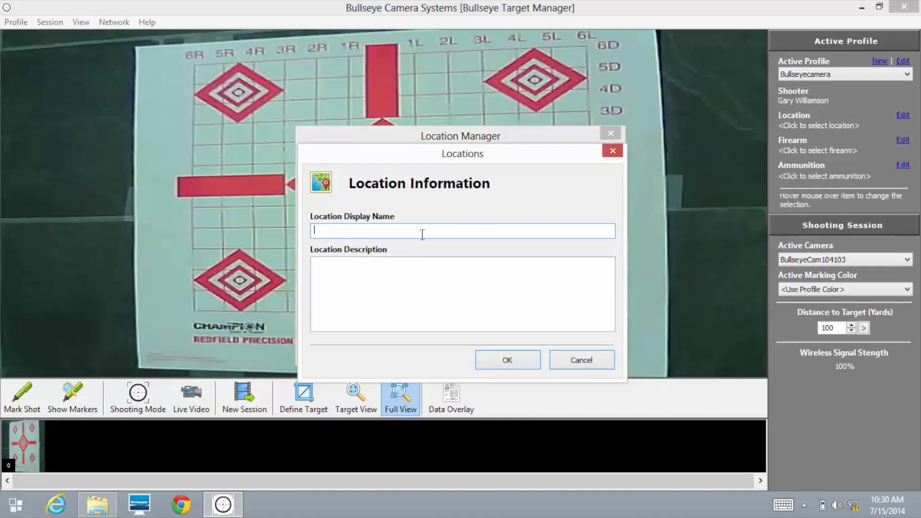
pyautogui.write('B')
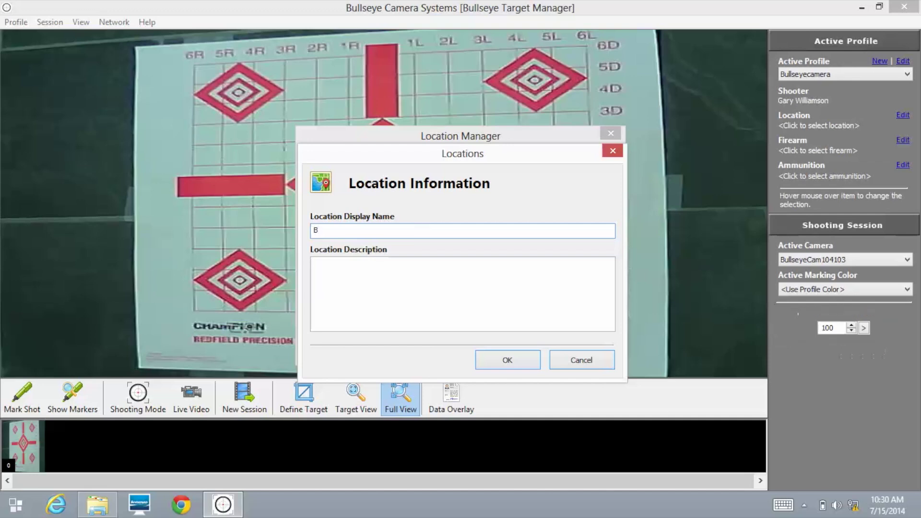
pyautogui.write('ig')
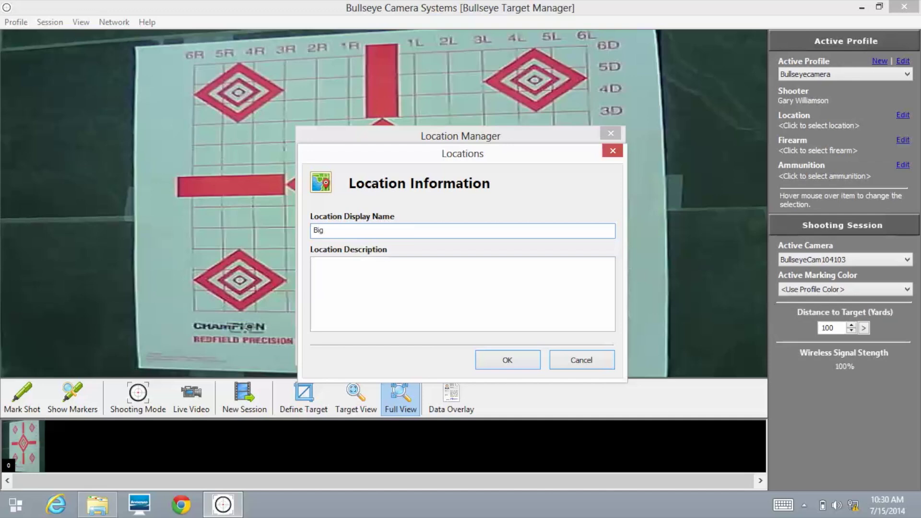
pyautogui.write(' K Ranch')
pyautogui.click(370, 270)
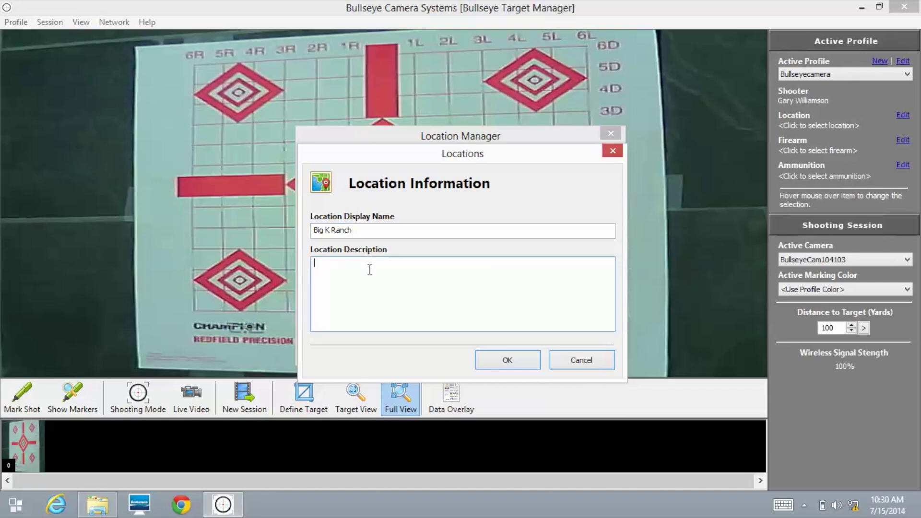
pyautogui.write('Elkton ')
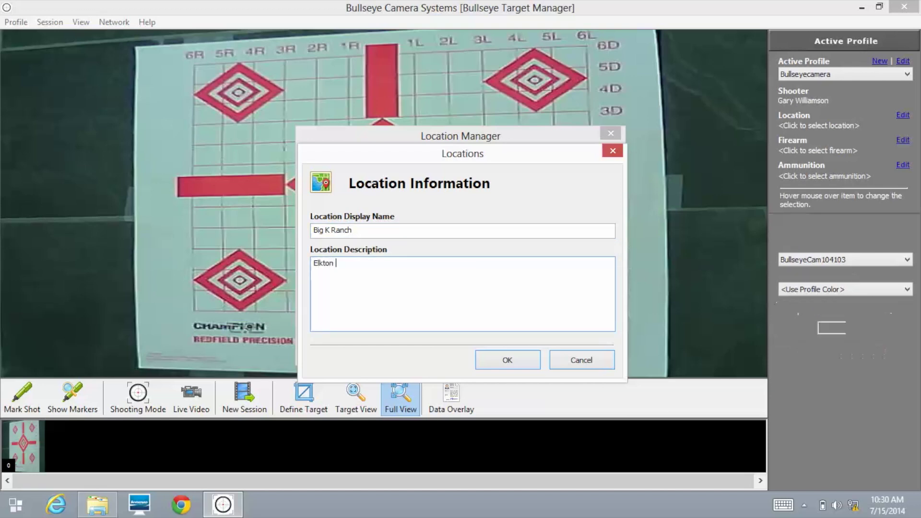
pyautogui.write('Oregon')
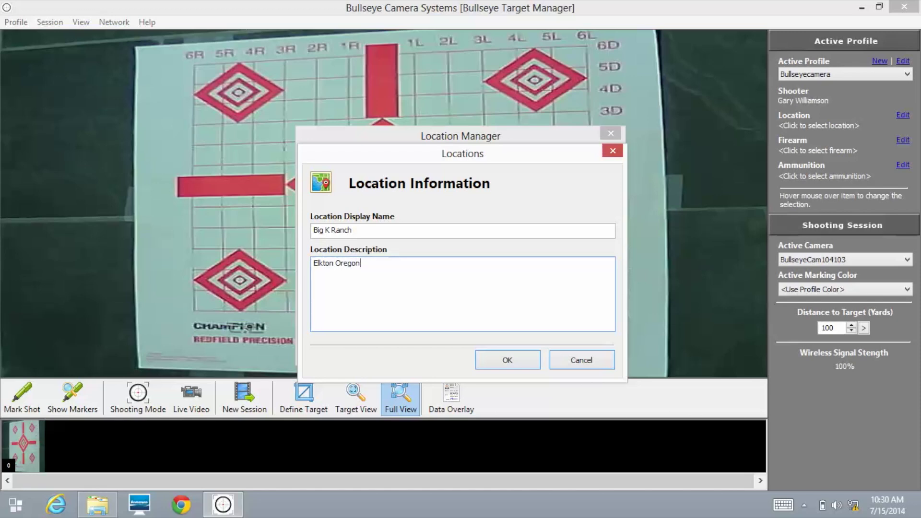
pyautogui.click(509, 361)
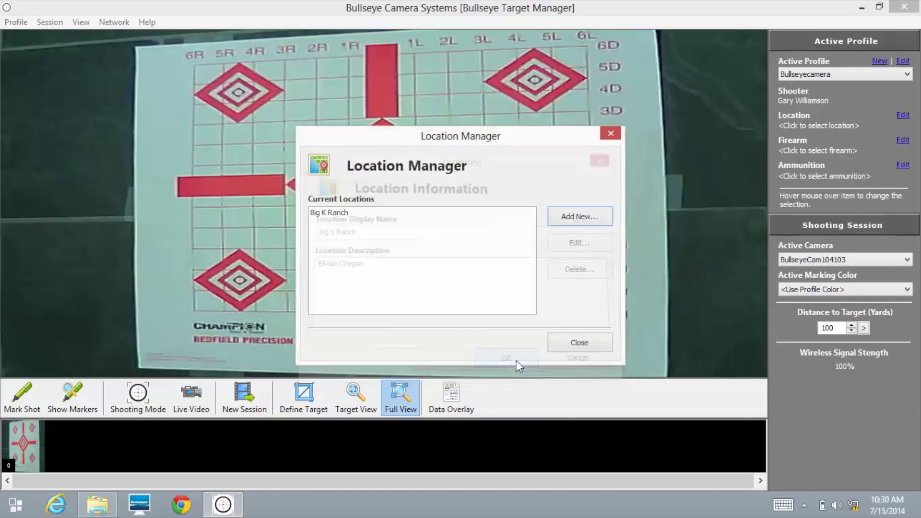
pyautogui.click(575, 345)
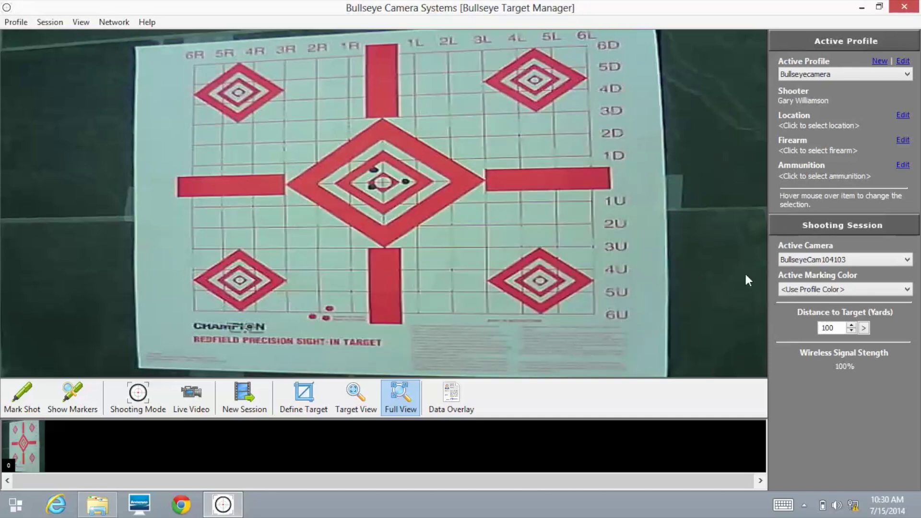
pyautogui.click(839, 126)
# - Set the profile's location to Big K Ranch and leave the Firearms Manager without adding a firearm
pyautogui.click(842, 137)
pyautogui.click(903, 142)
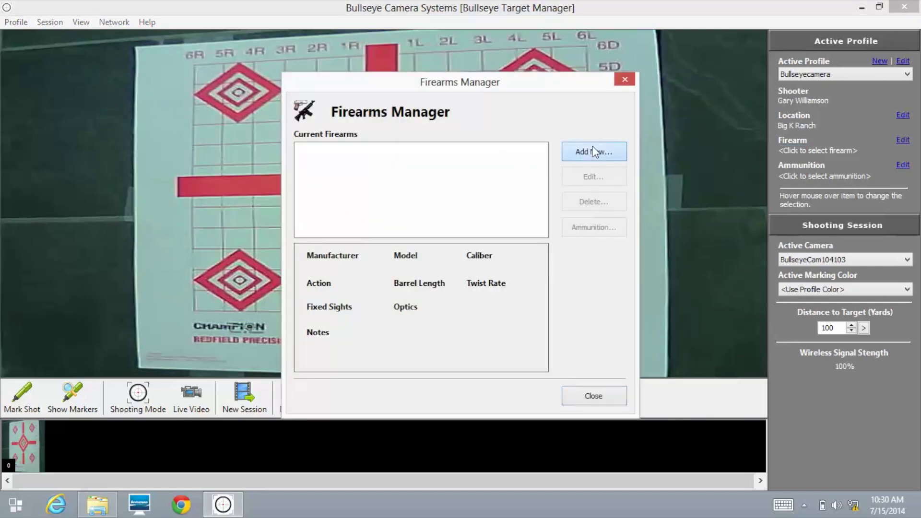
pyautogui.click(595, 152)
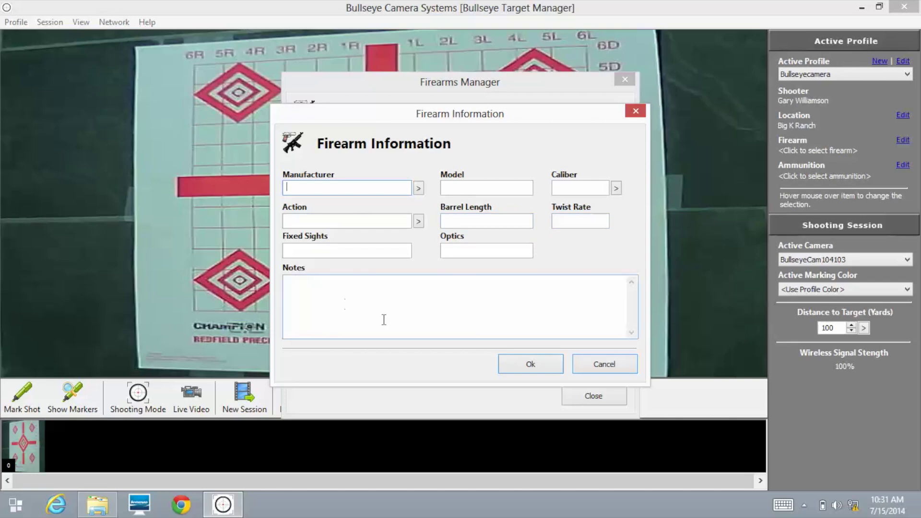
pyautogui.click(530, 364)
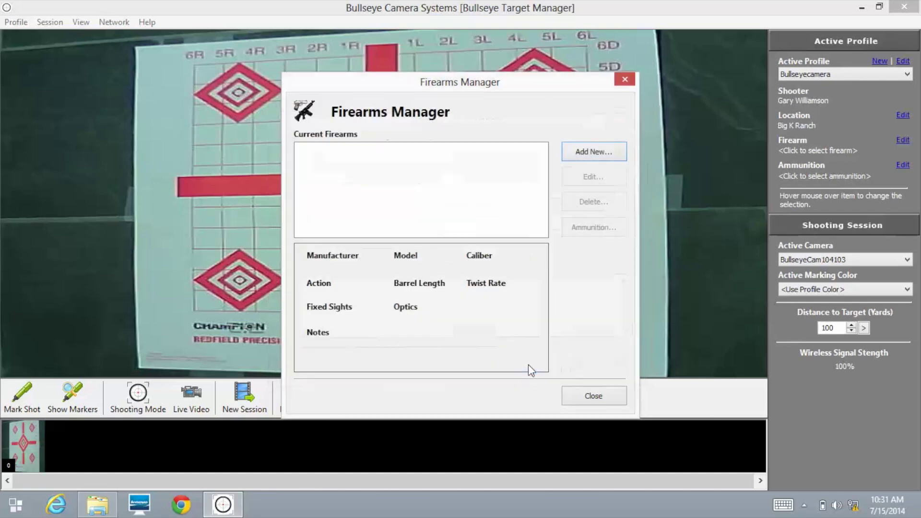
pyautogui.click(588, 396)
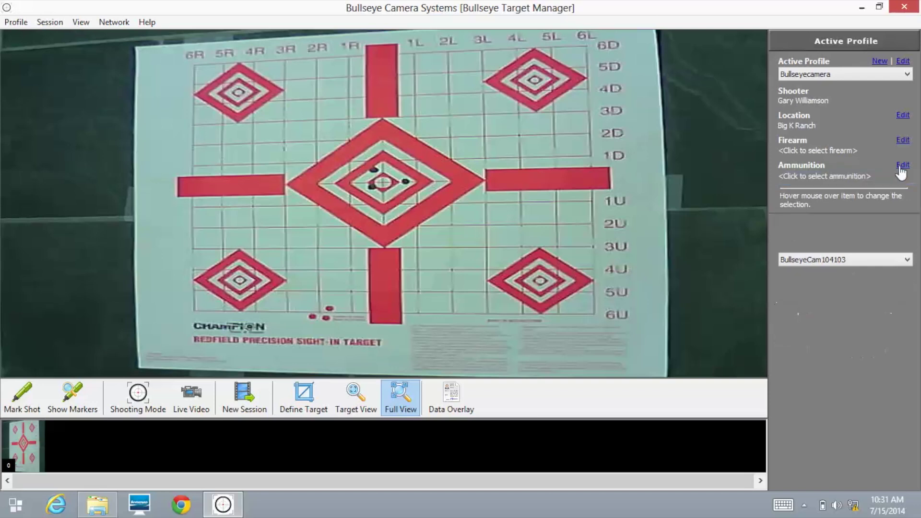
pyautogui.click(903, 167)
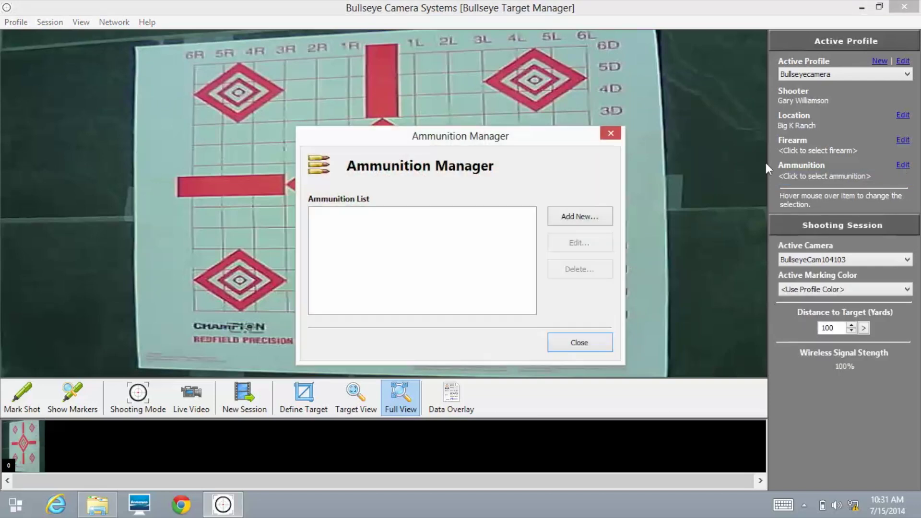
pyautogui.click(598, 217)
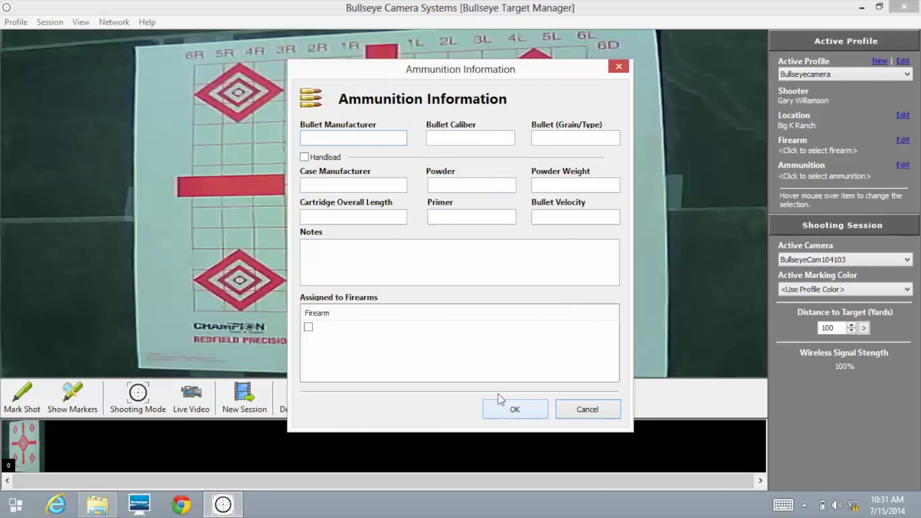
pyautogui.click(587, 410)
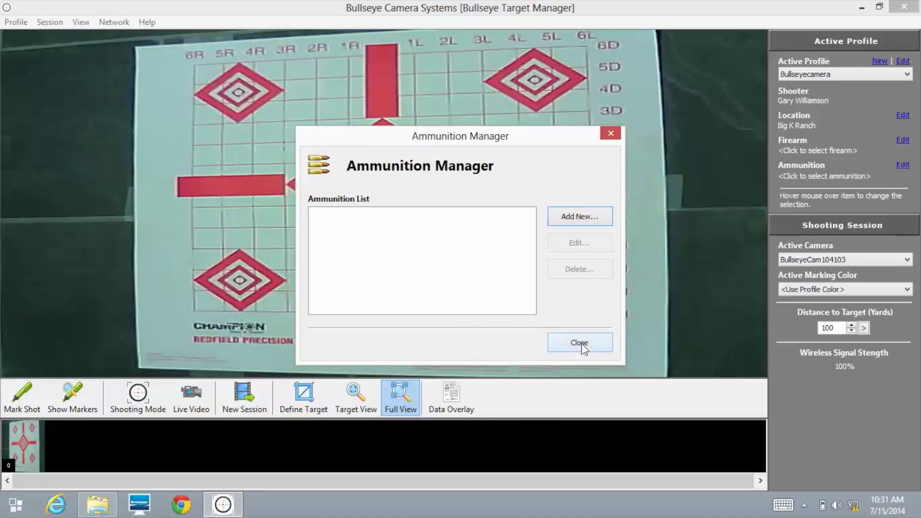
pyautogui.click(582, 344)
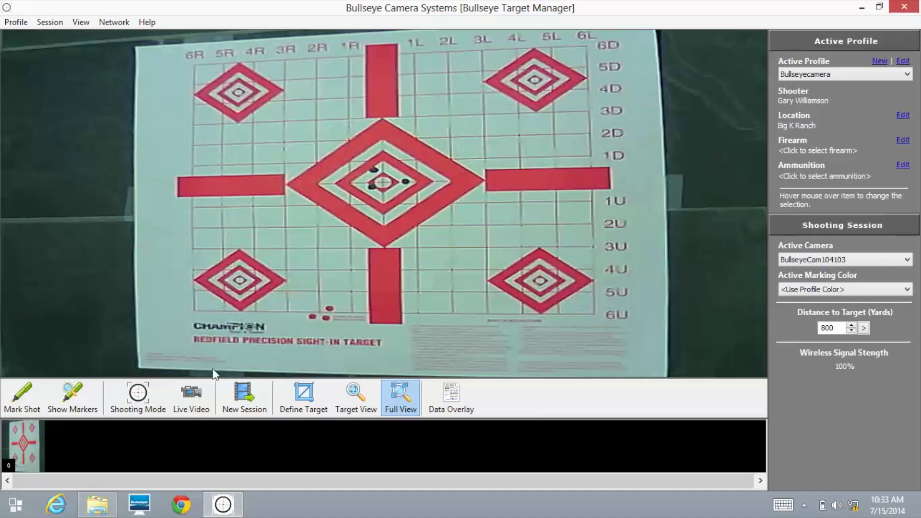
# - Turn on Shooting Mode, capture shots with the space bar, and select thumbnail 4
pyautogui.click(135, 397)
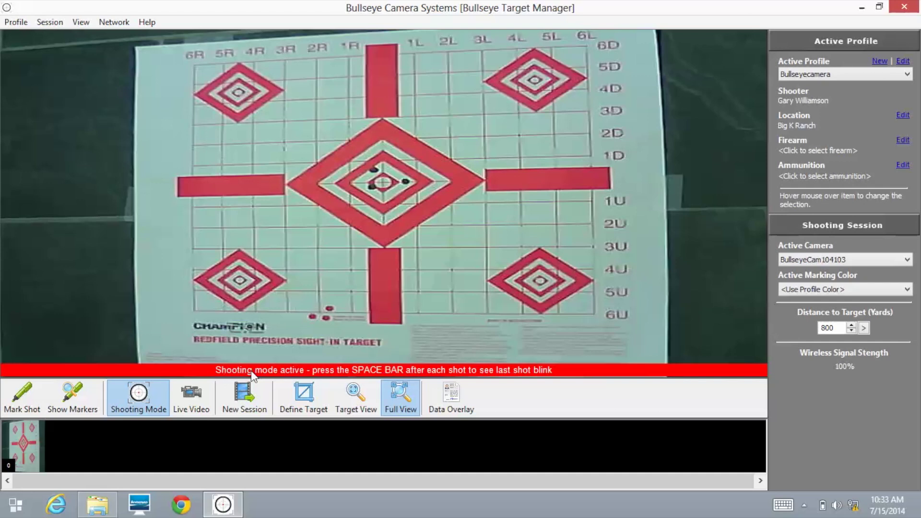
pyautogui.press('space')
pyautogui.press('space')
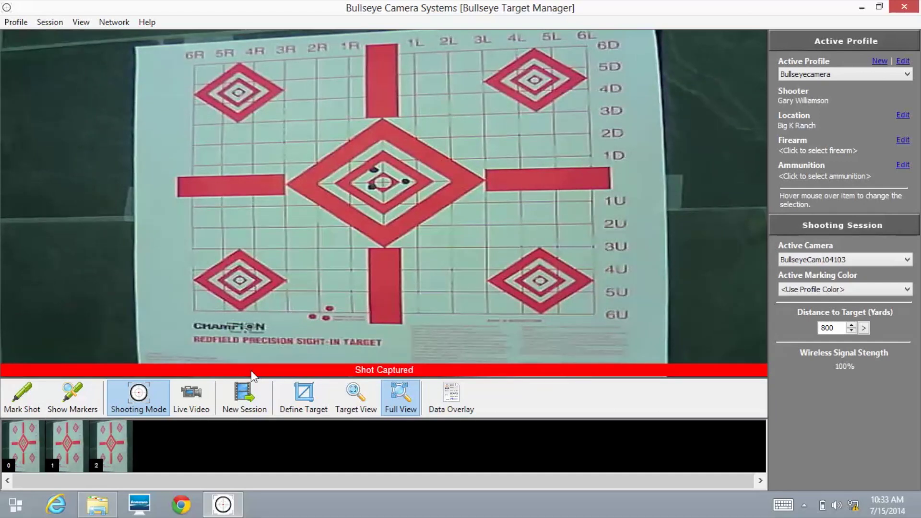
pyautogui.press('space')
pyautogui.press('space')
pyautogui.click(201, 442)
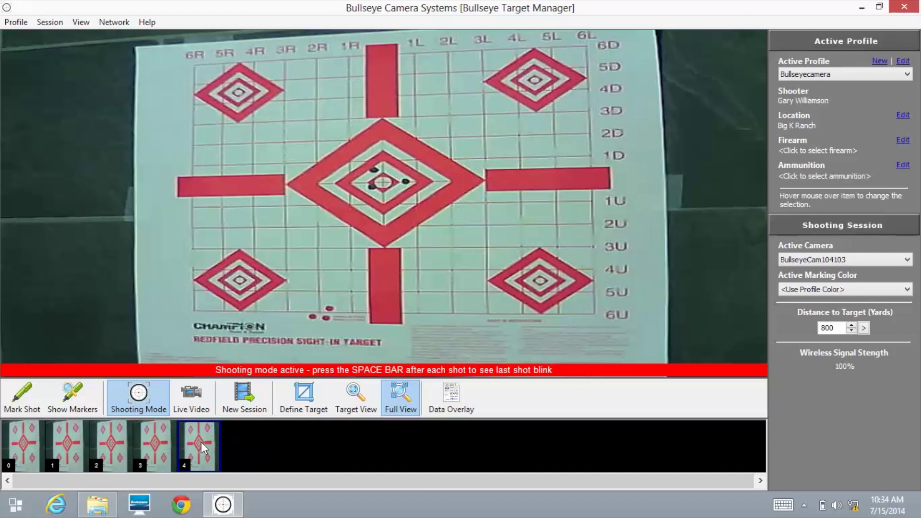
# - Mark shot 4 as a favorite, then clear its favorite mark again
pyautogui.rightClick(201, 442)
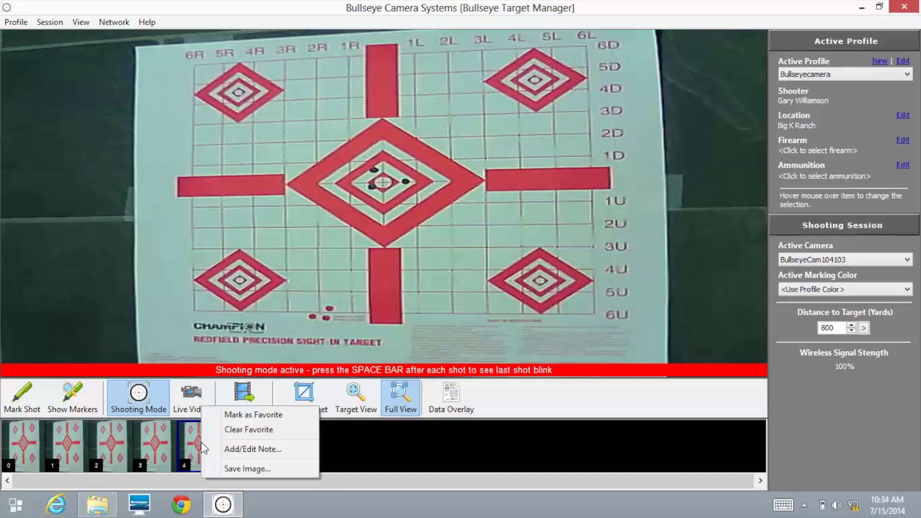
pyautogui.click(233, 417)
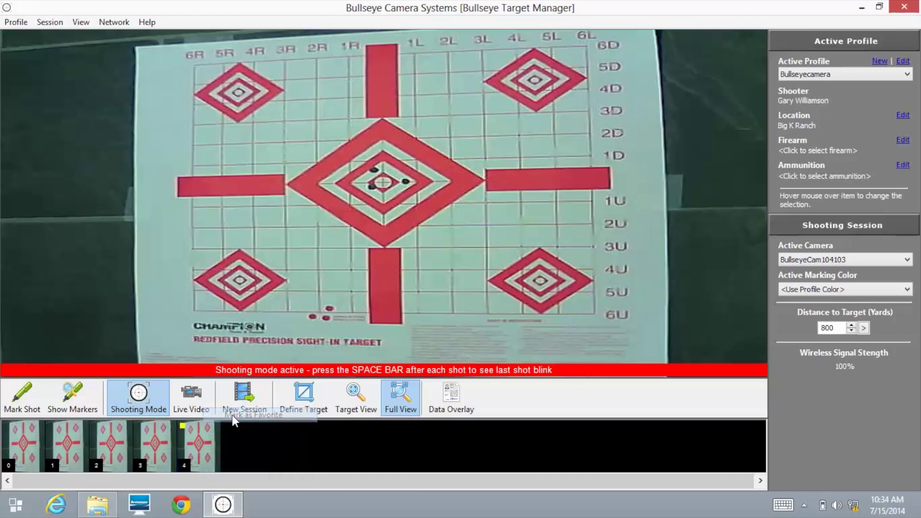
pyautogui.click(210, 425)
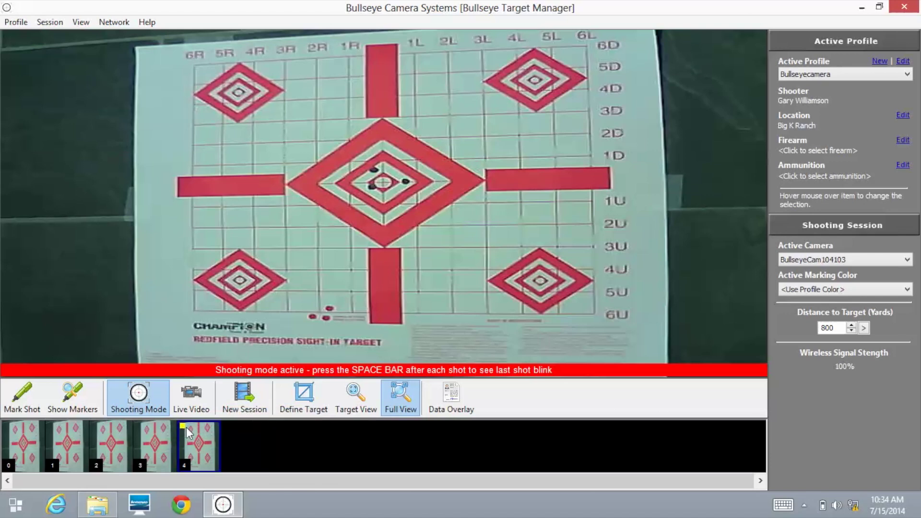
pyautogui.rightClick(192, 437)
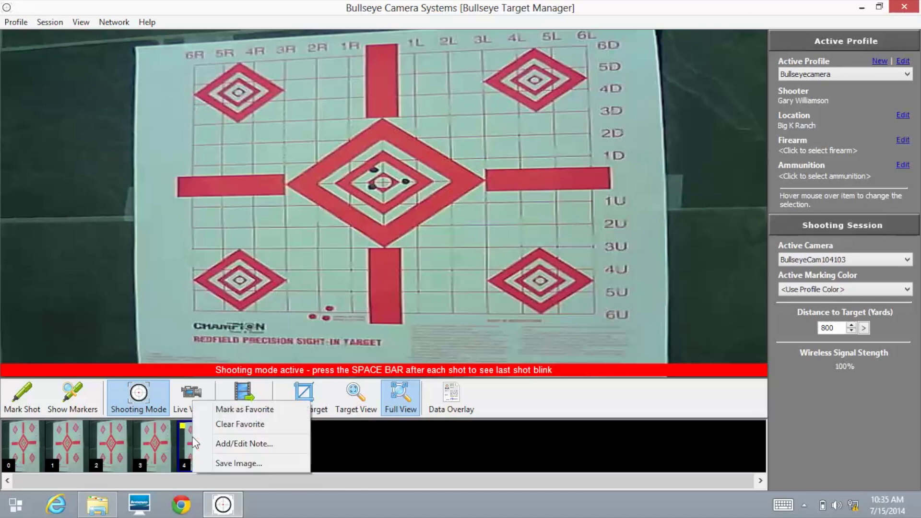
pyautogui.click(209, 428)
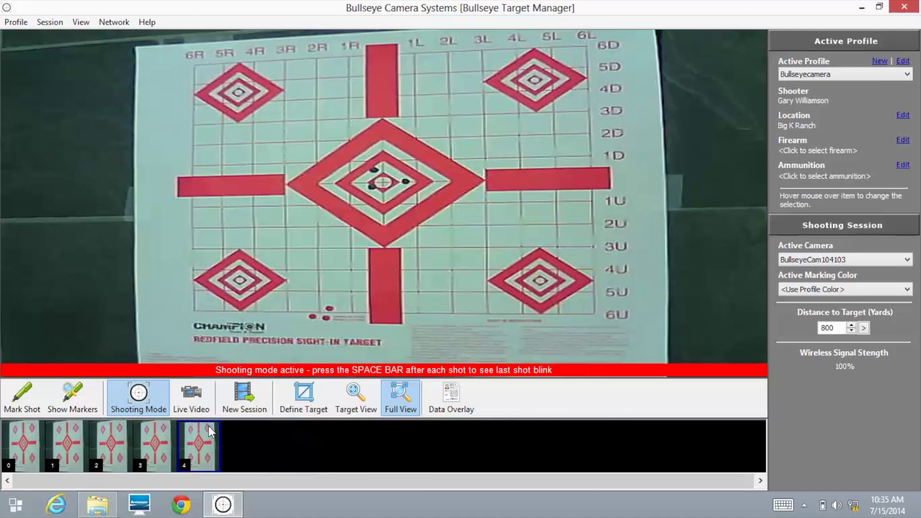
# - Add the note '3 shot group at 800 yards' to shot 4
pyautogui.rightClick(198, 438)
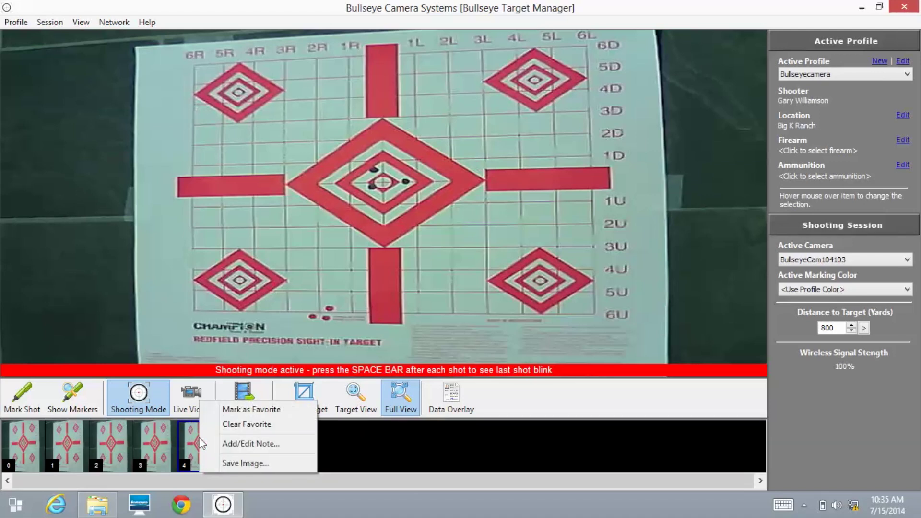
pyautogui.click(232, 449)
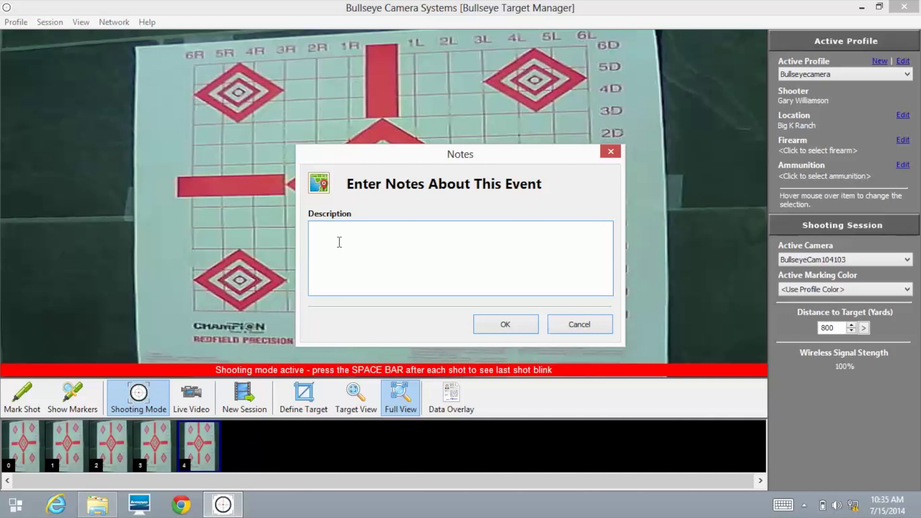
pyautogui.write('3 shot group at 800 yards')
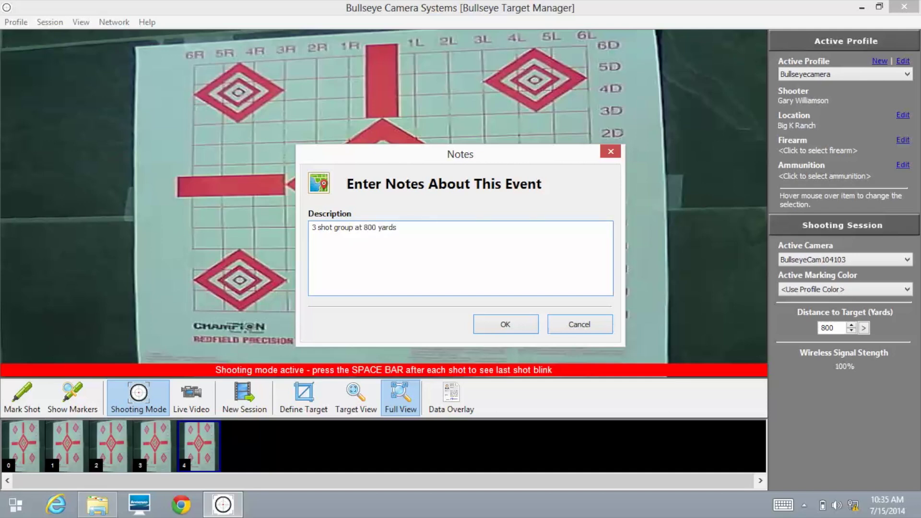
pyautogui.click(494, 329)
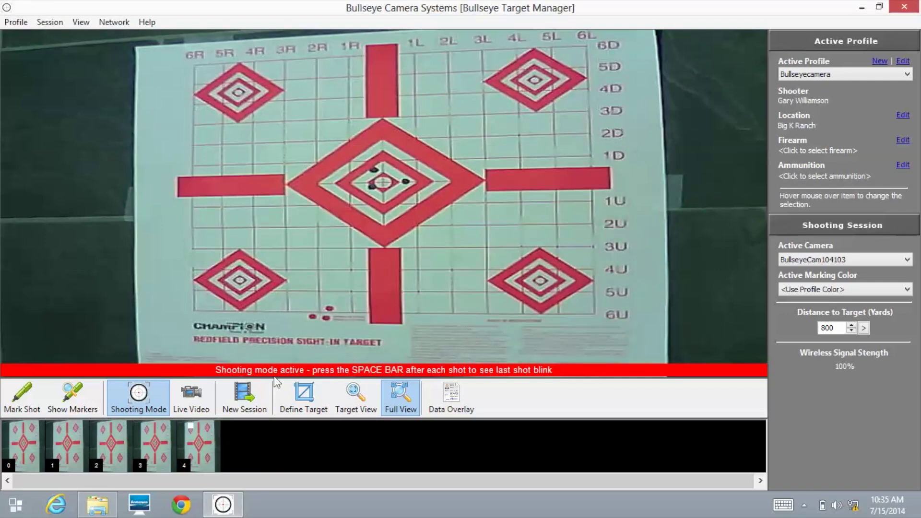
pyautogui.rightClick(192, 440)
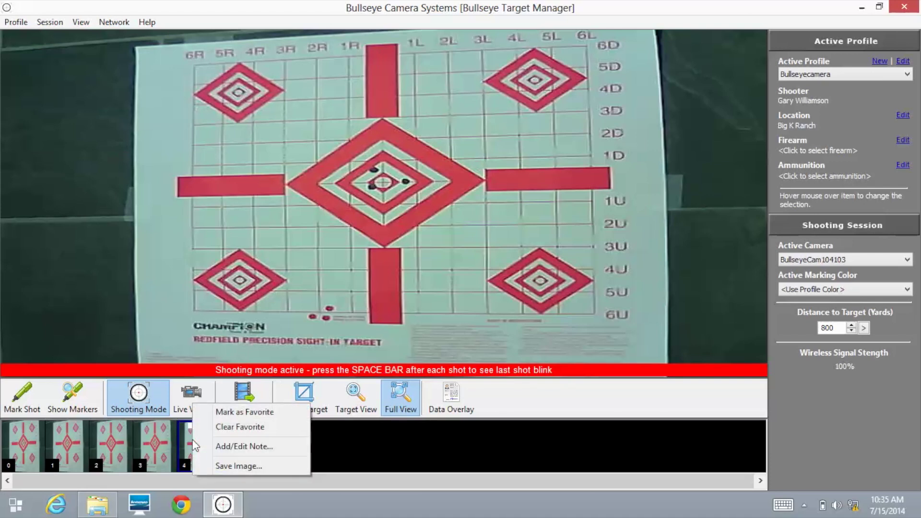
pyautogui.click(224, 470)
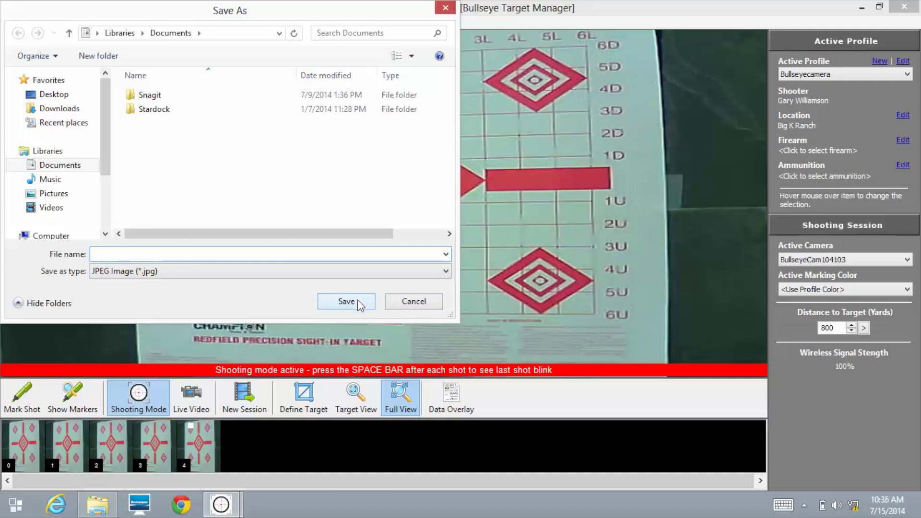
pyautogui.click(412, 302)
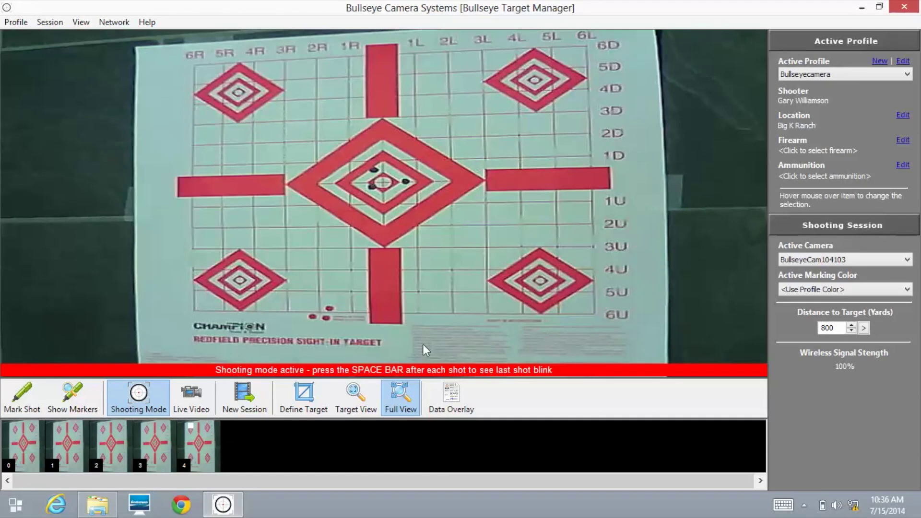
pyautogui.click(440, 398)
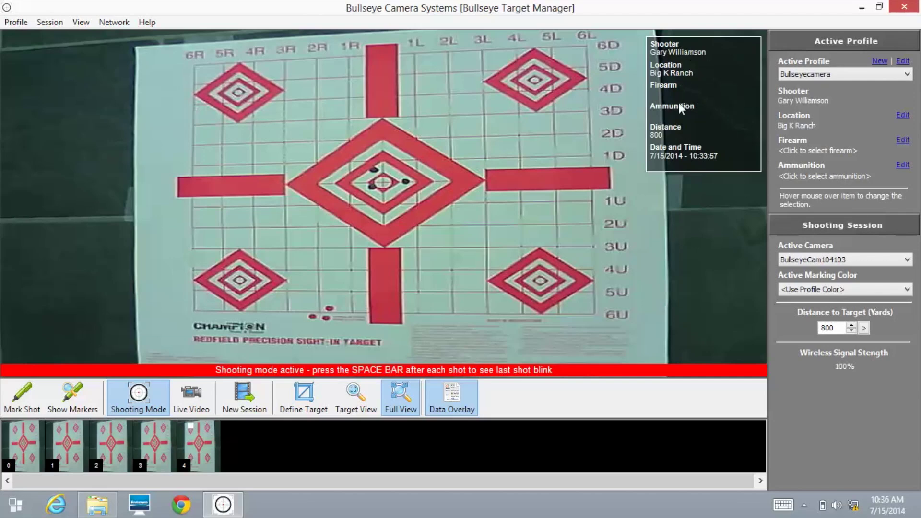
pyautogui.click(450, 399)
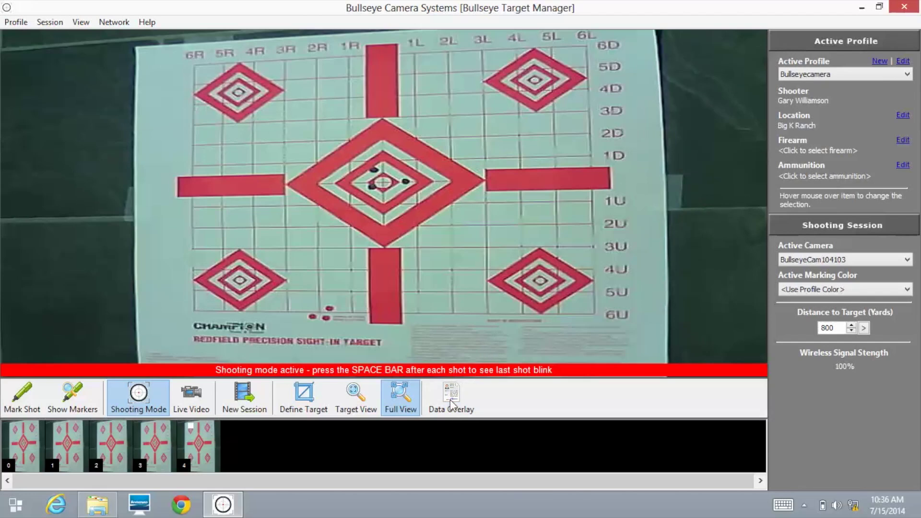